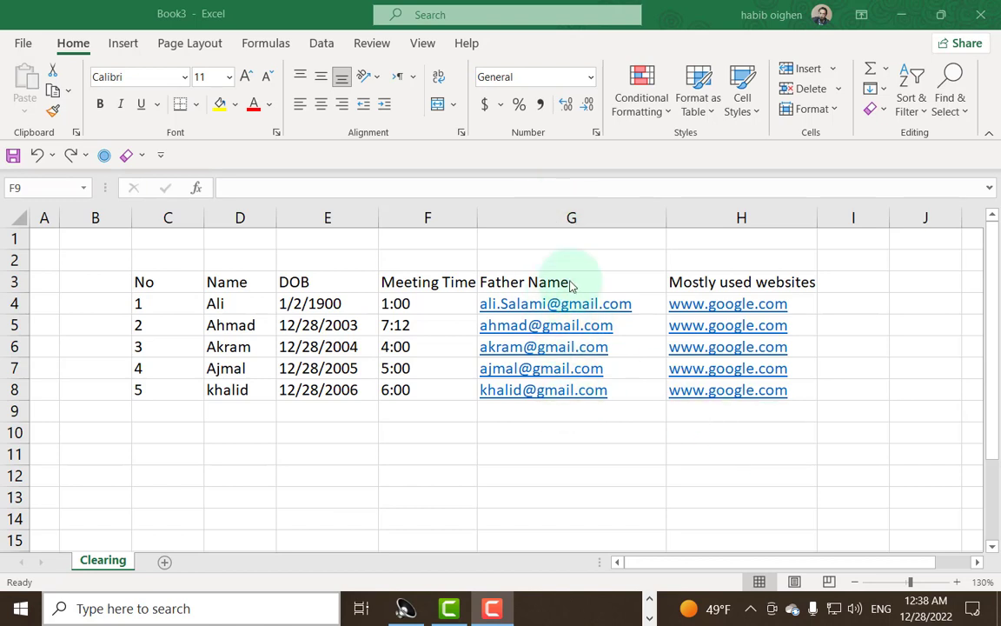
Replace the contents of column G with the header "Father Name" in G3 and a sample father's name in G4.
{"action": "left_click", "coordinate": [571, 217]}
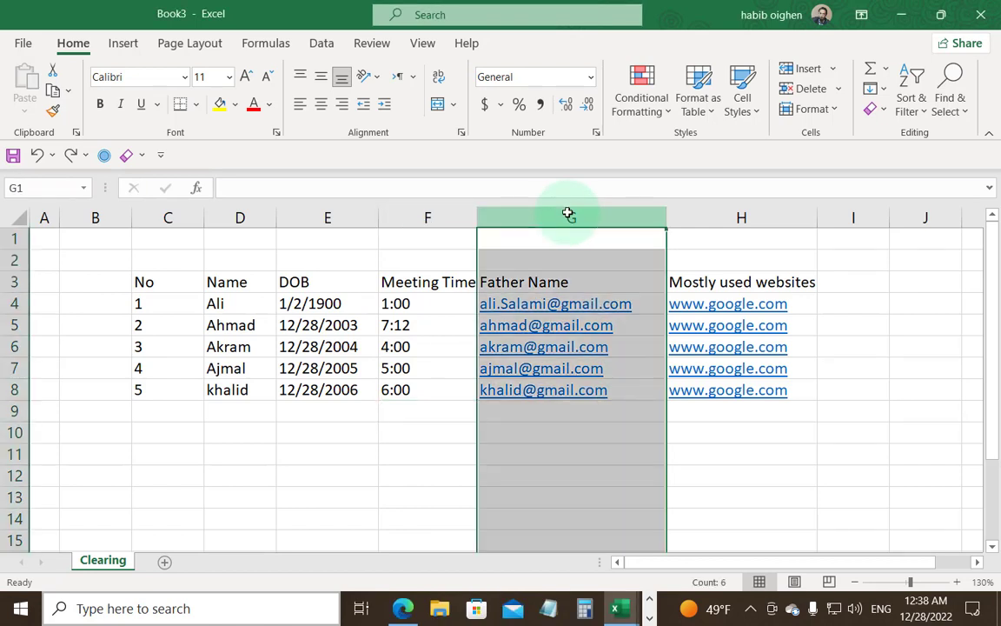
{"action": "key", "text": "Delete"}
{"action": "left_click", "coordinate": [563, 281]}
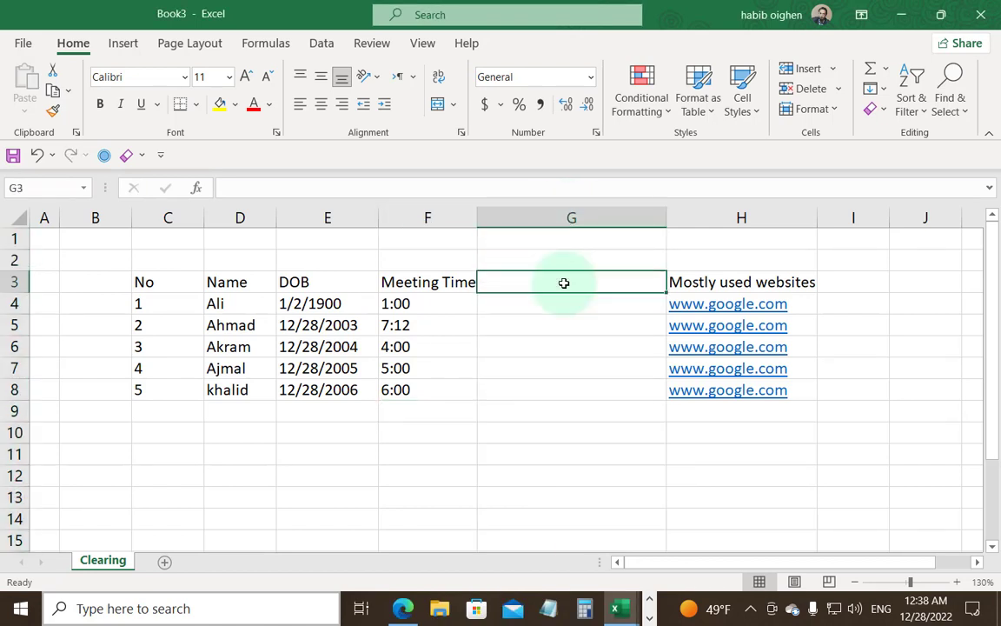
{"action": "type", "text": "F"}
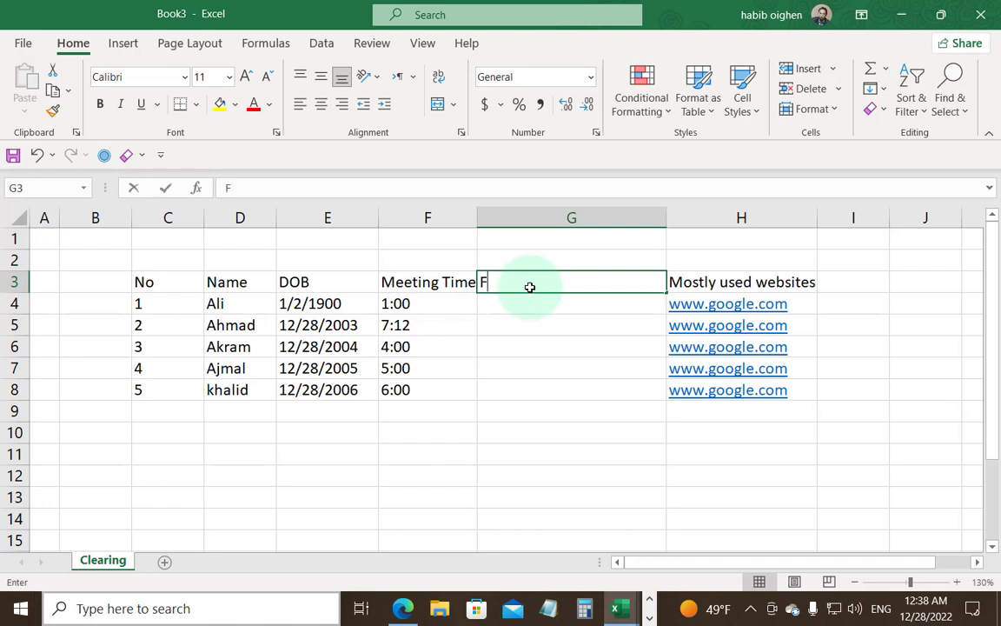
{"action": "type", "text": "ather Name"}
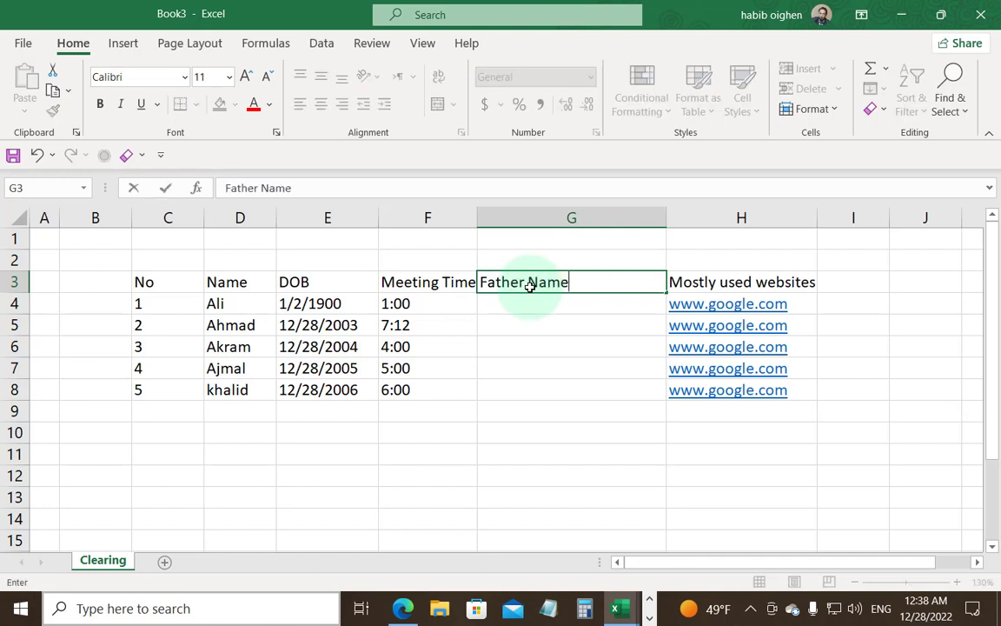
{"action": "key", "text": "Return"}
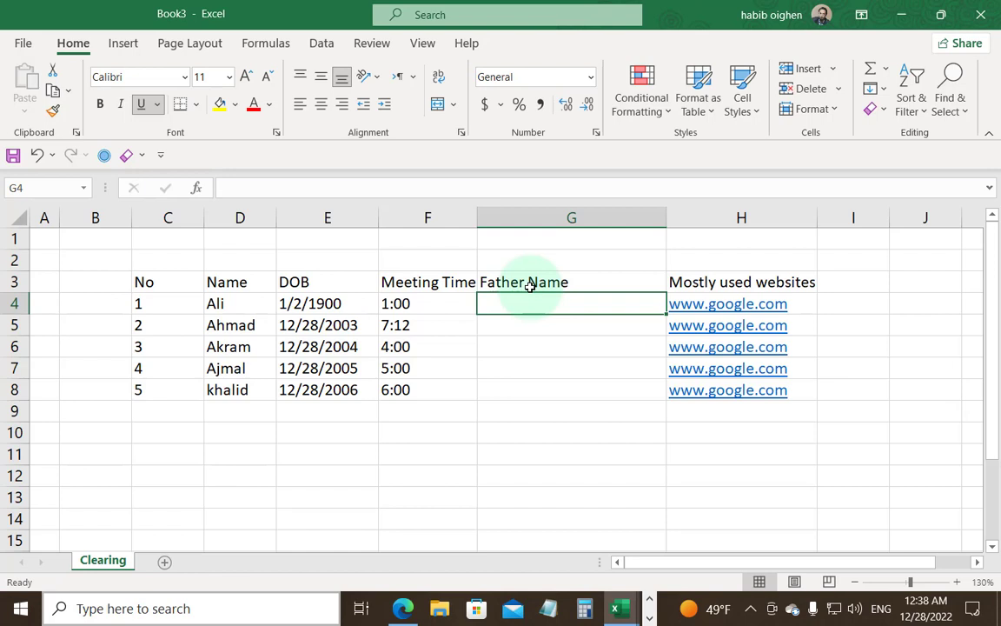
{"action": "type", "text": "Khan"}
{"action": "key", "text": "Return"}
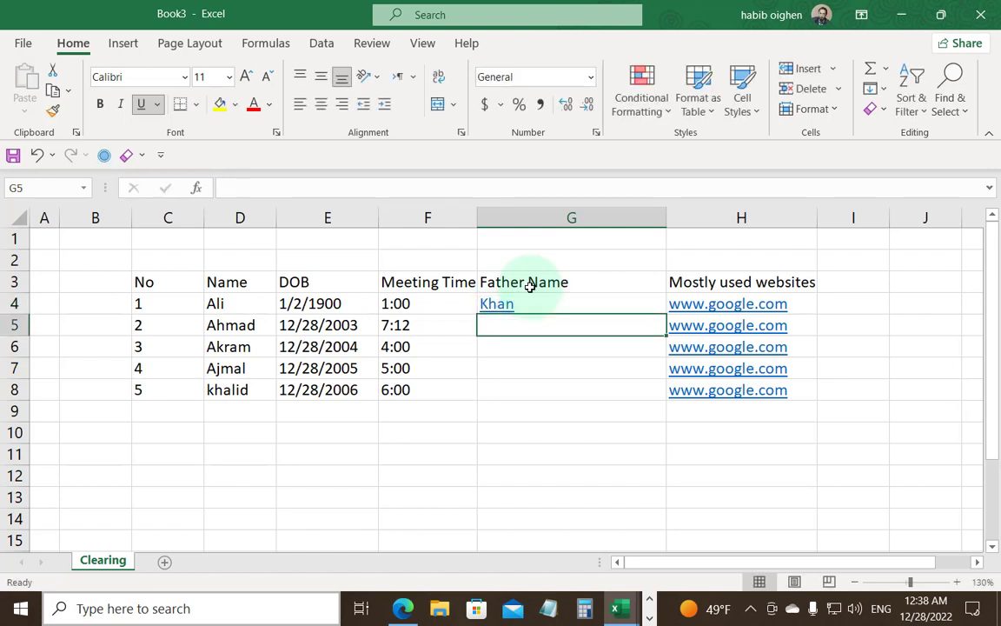
Apply Clear All to the Father Name cells G4:G8 to remove both contents and formatting.
{"action": "left_click", "coordinate": [571, 304]}
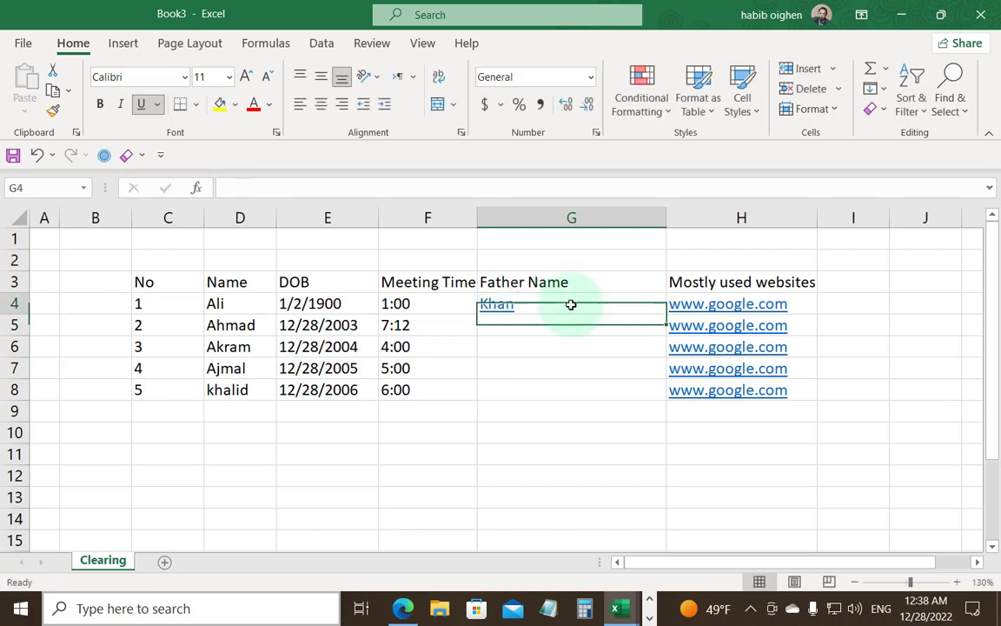
{"action": "left_click_drag", "start_coordinate": [572, 309], "coordinate": [573, 387]}
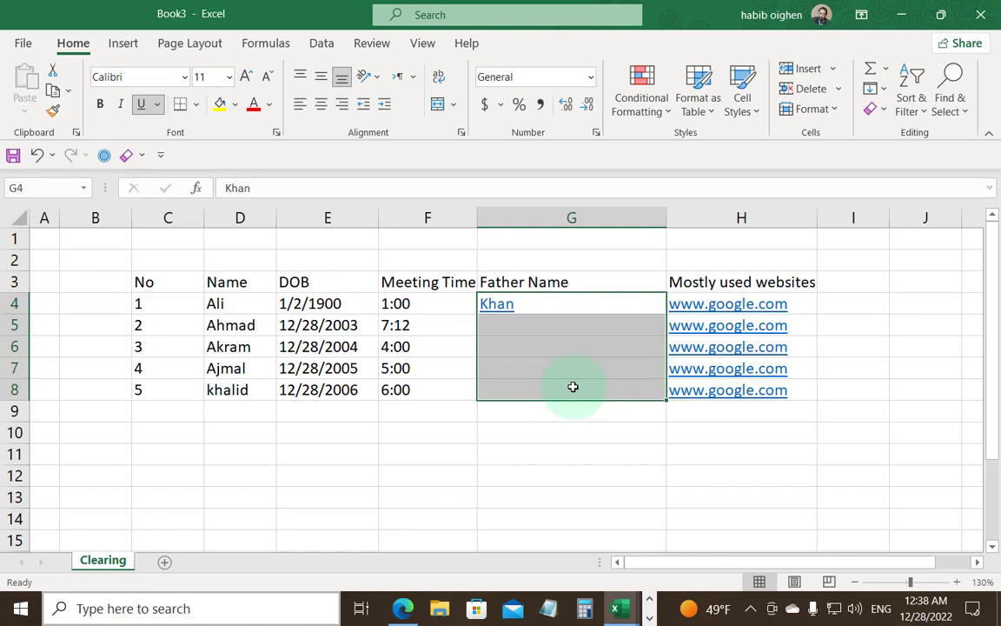
{"action": "key", "text": "ctrl+minus"}
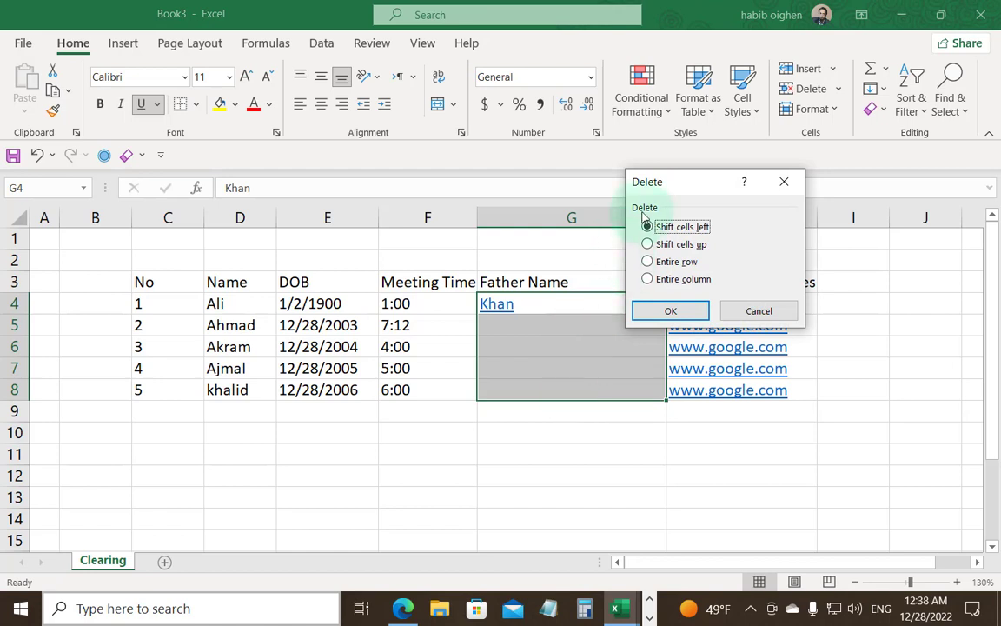
{"action": "left_click", "coordinate": [748, 311]}
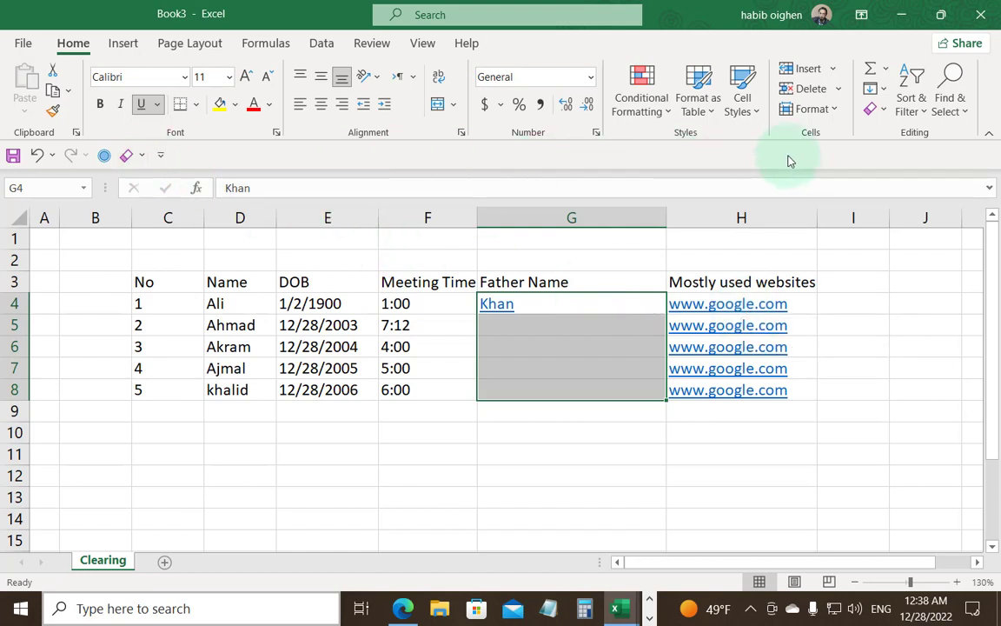
{"action": "left_click", "coordinate": [876, 110]}
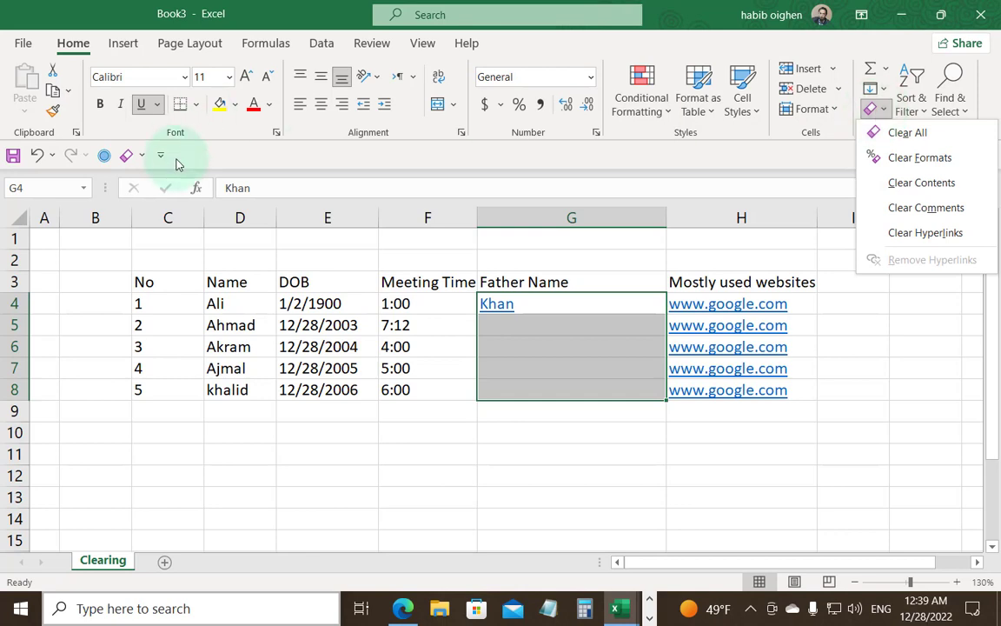
{"action": "right_click", "coordinate": [873, 114]}
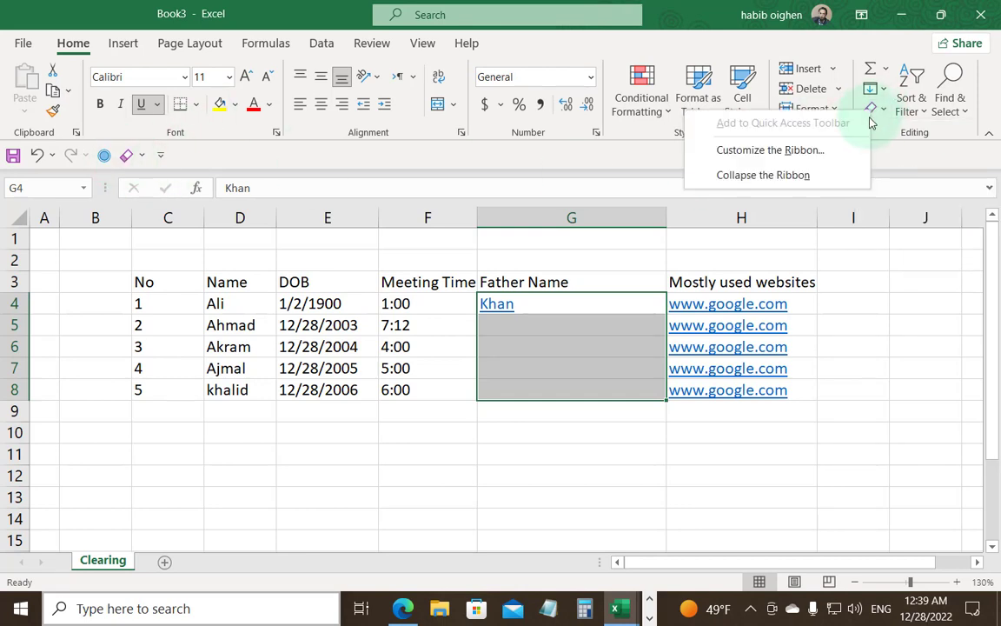
{"action": "left_click", "coordinate": [138, 161]}
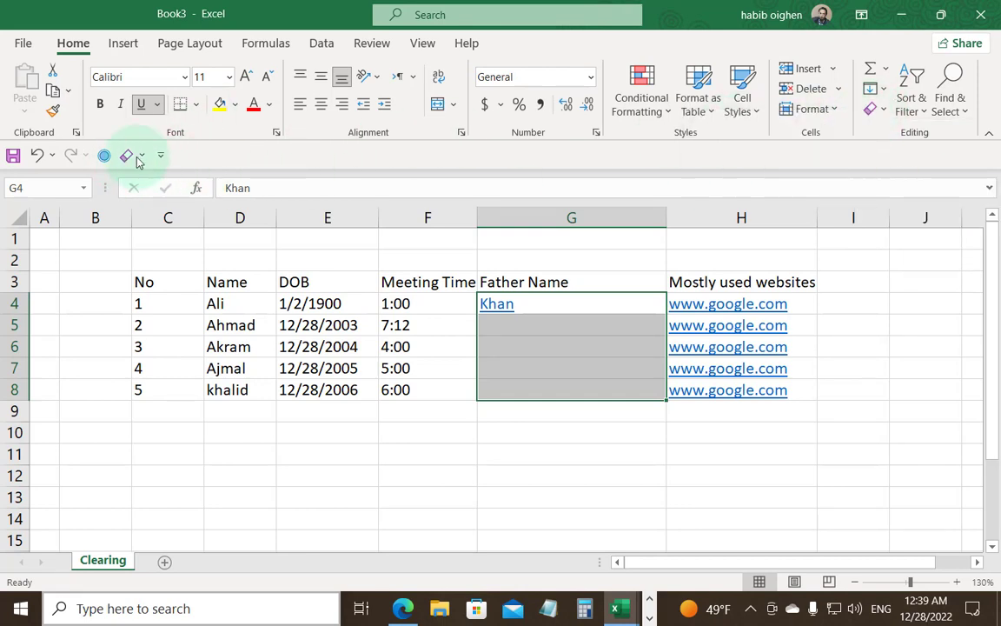
{"action": "left_click", "coordinate": [139, 160]}
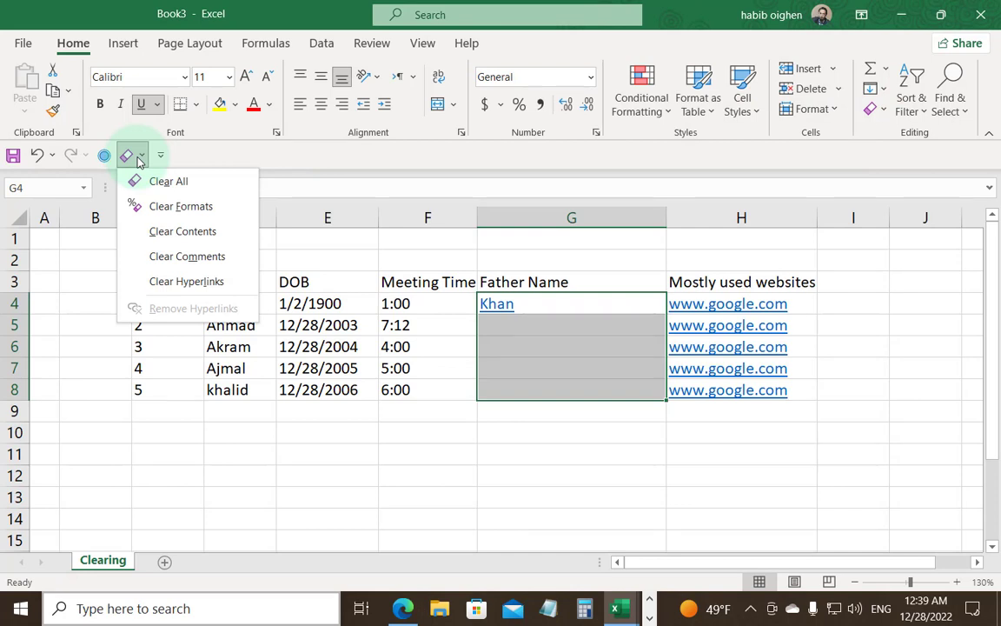
{"action": "left_click", "coordinate": [158, 185]}
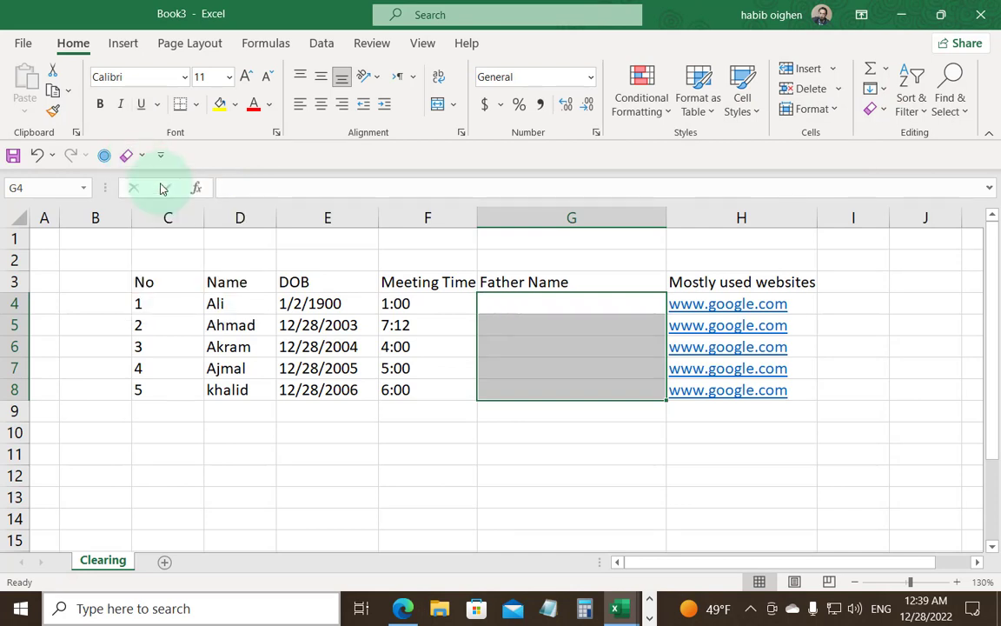
Enter the father's name again in the cleared cell G4, and undo the entry along with the Clear All.
{"action": "left_click", "coordinate": [551, 309]}
{"action": "type", "text": "Khan"}
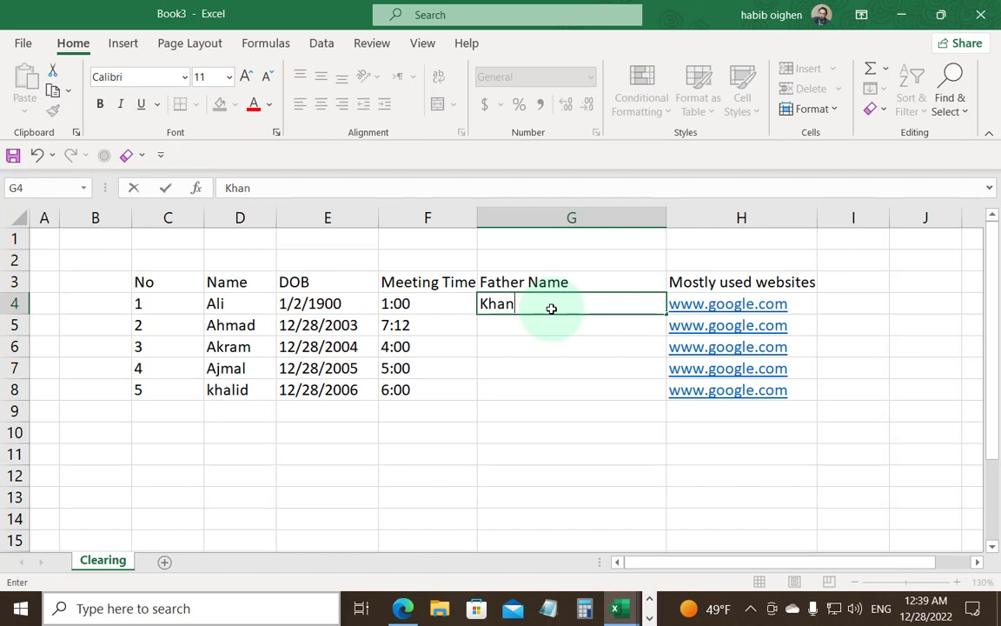
{"action": "key", "text": "Return"}
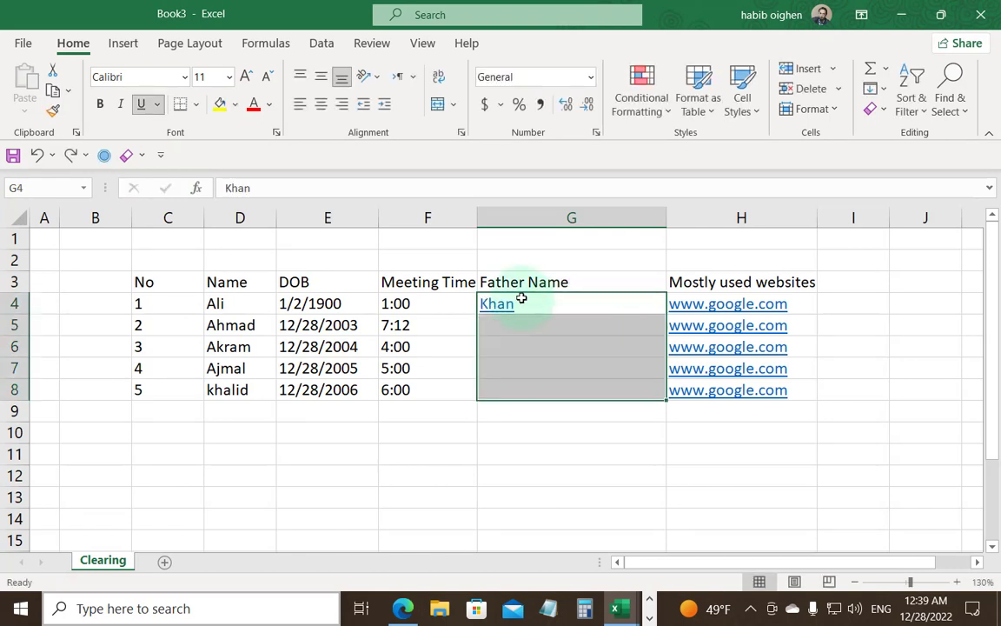
Clear only the formats from the Father Name cells G4:G8, keeping the text.
{"action": "left_click", "coordinate": [143, 156]}
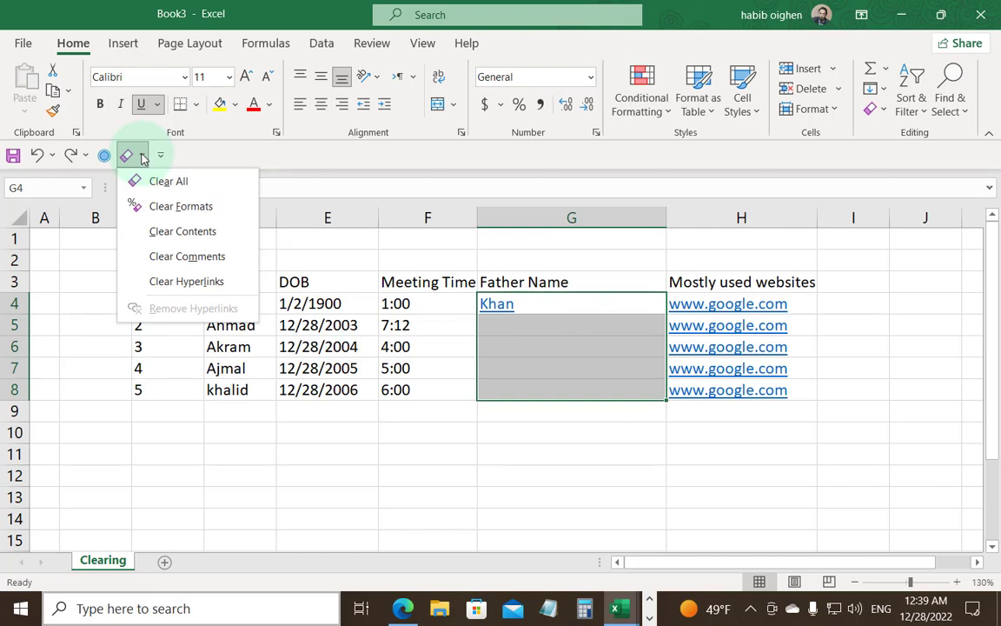
{"action": "left_click", "coordinate": [172, 206]}
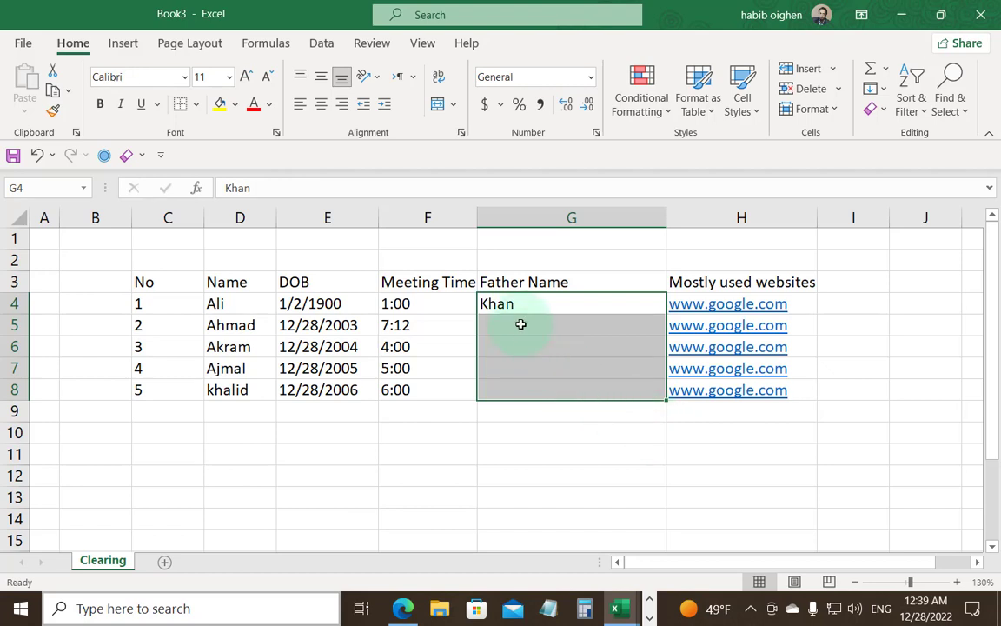
{"action": "left_click", "coordinate": [143, 159]}
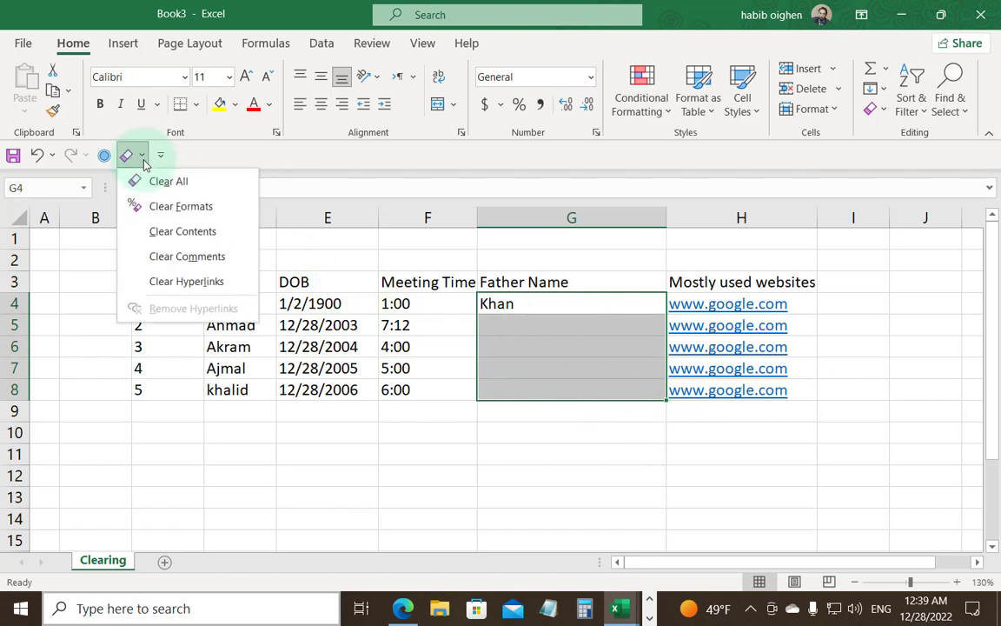
{"action": "left_click", "coordinate": [357, 348]}
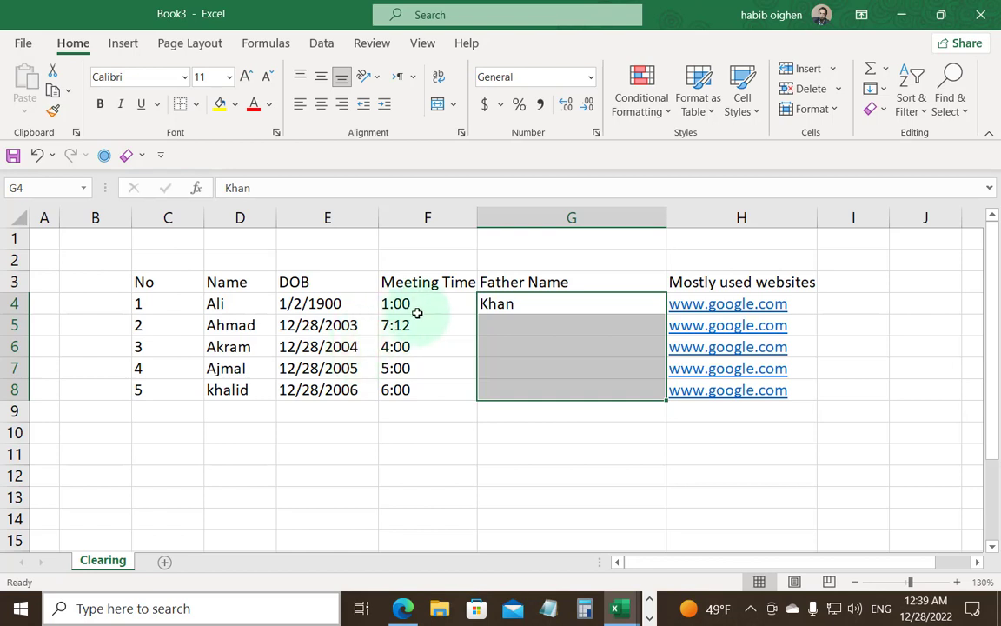
Clear only the contents of the Meeting Time cells F4:F8, keeping their formatting.
{"action": "left_click_drag", "start_coordinate": [419, 305], "coordinate": [420, 391]}
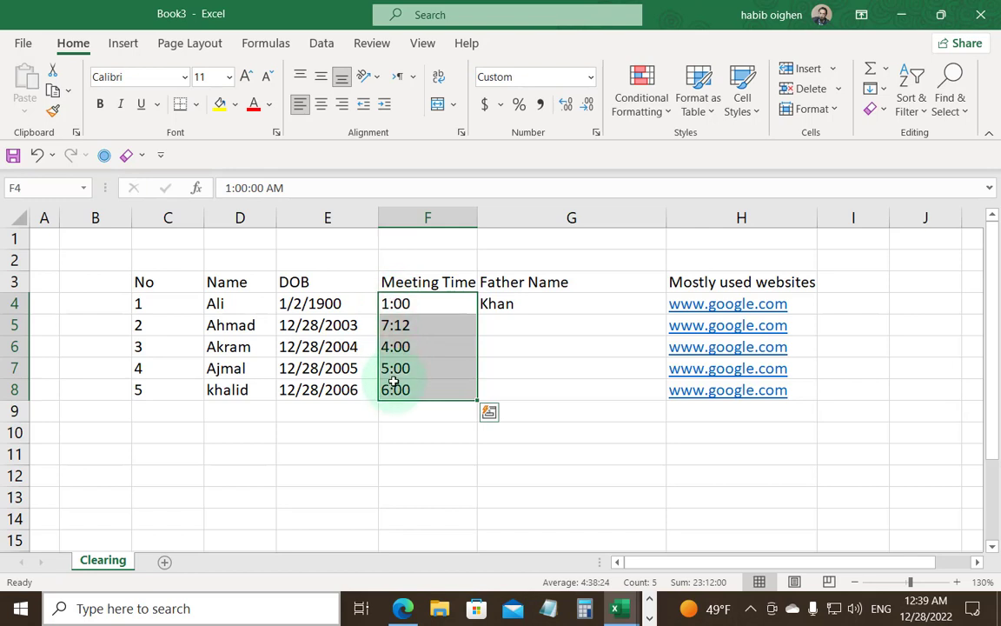
{"action": "left_click", "coordinate": [144, 157]}
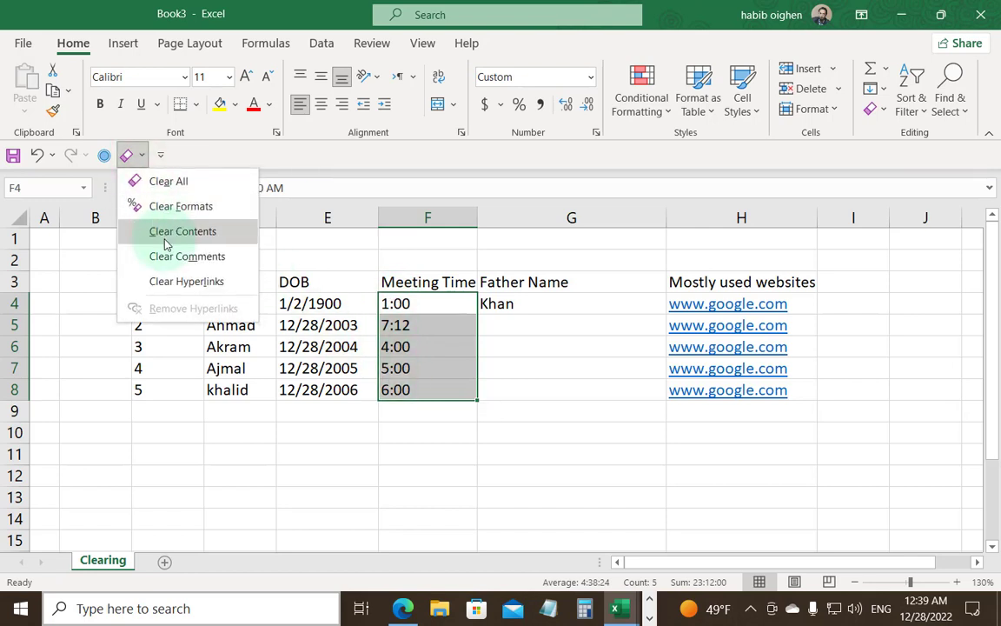
{"action": "left_click", "coordinate": [170, 228]}
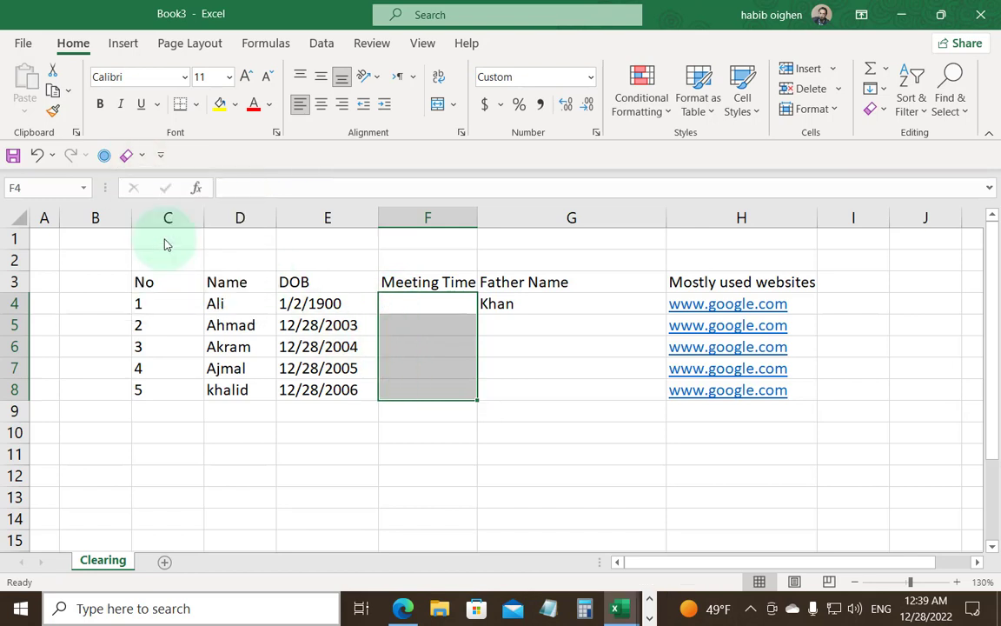
Enter the values 1, 0.5, 0.2, 0.2 and 0.3 in the Meeting Time cells F4 to F8.
{"action": "left_click", "coordinate": [391, 310]}
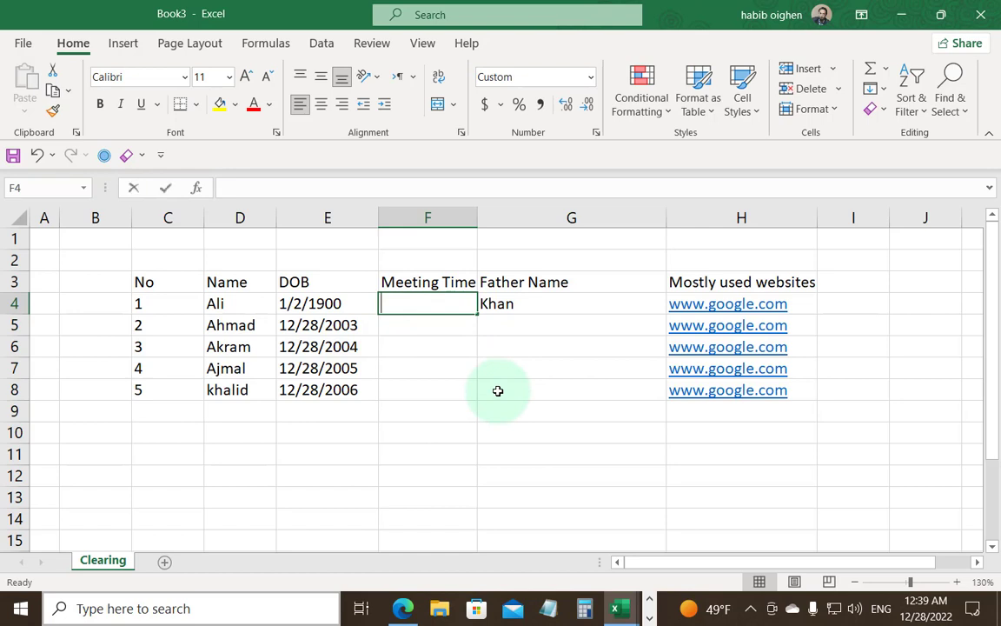
{"action": "type", "text": "0"}
{"action": "key", "text": "Return"}
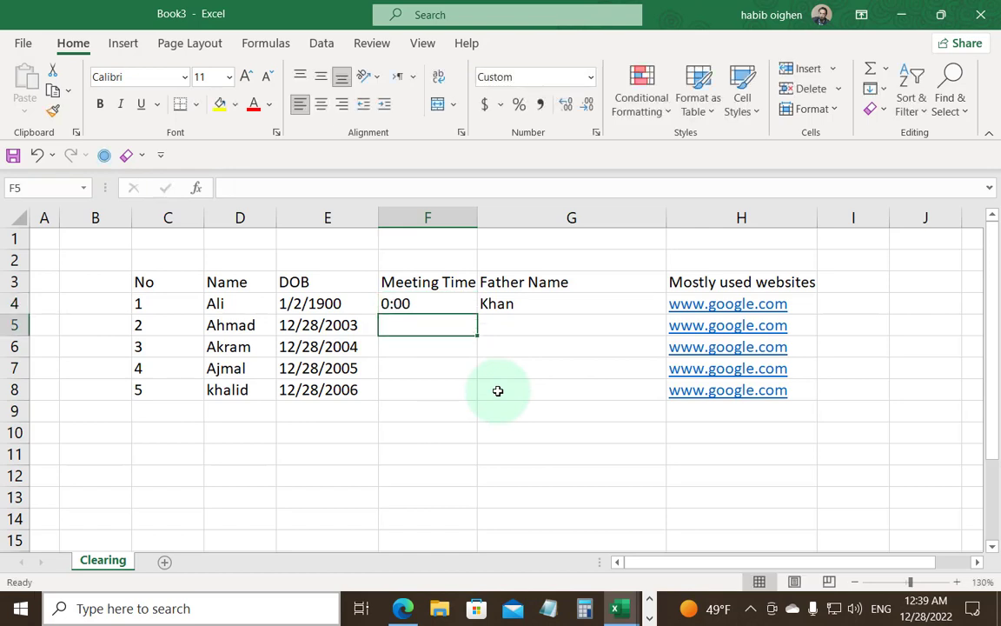
{"action": "type", "text": "0.5"}
{"action": "key", "text": "Return"}
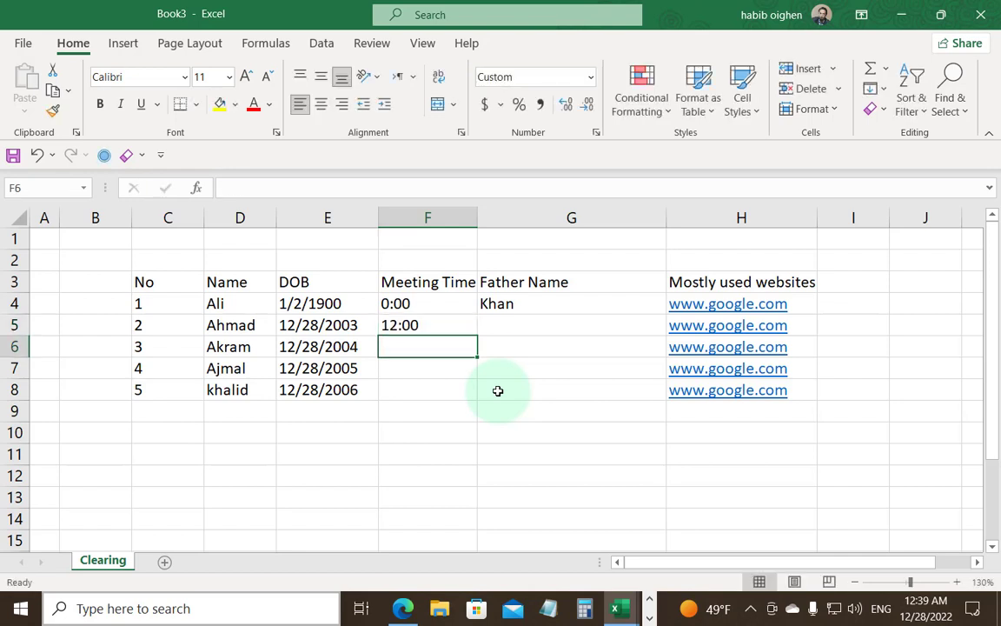
{"action": "type", "text": "0.2"}
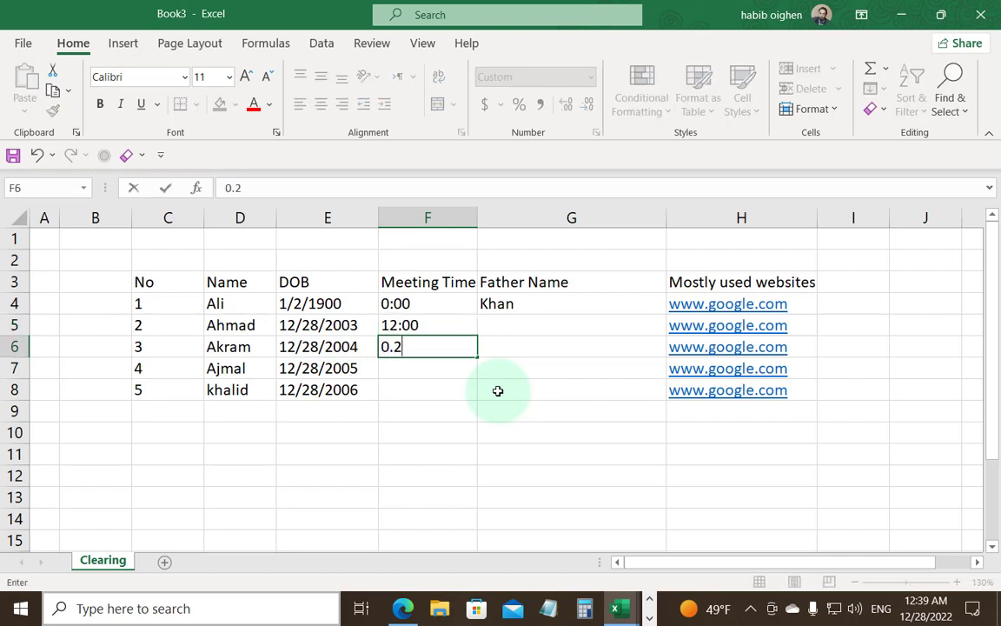
{"action": "key", "text": "Return"}
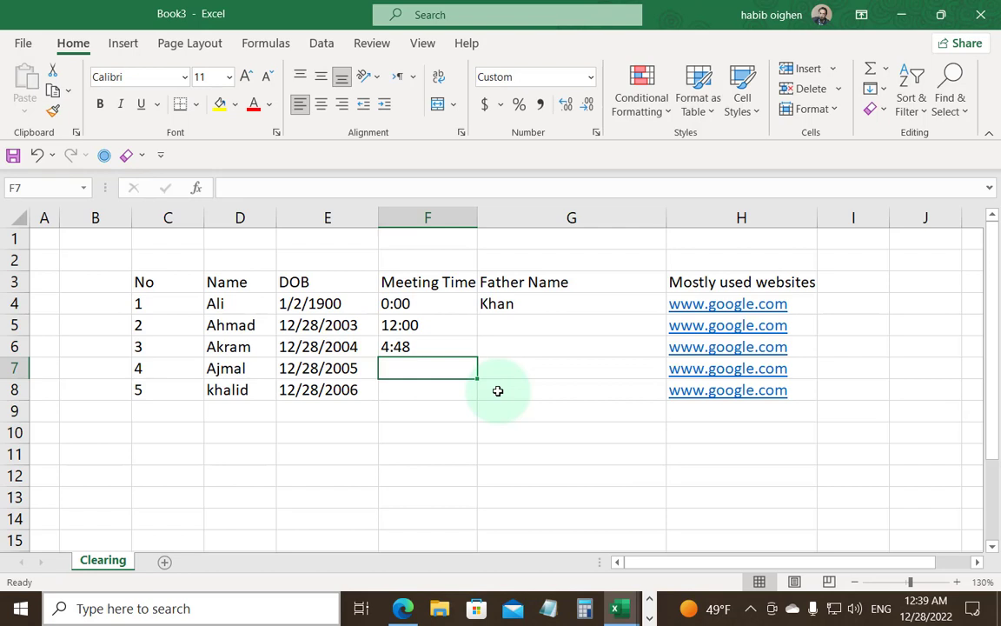
{"action": "type", "text": "0.2"}
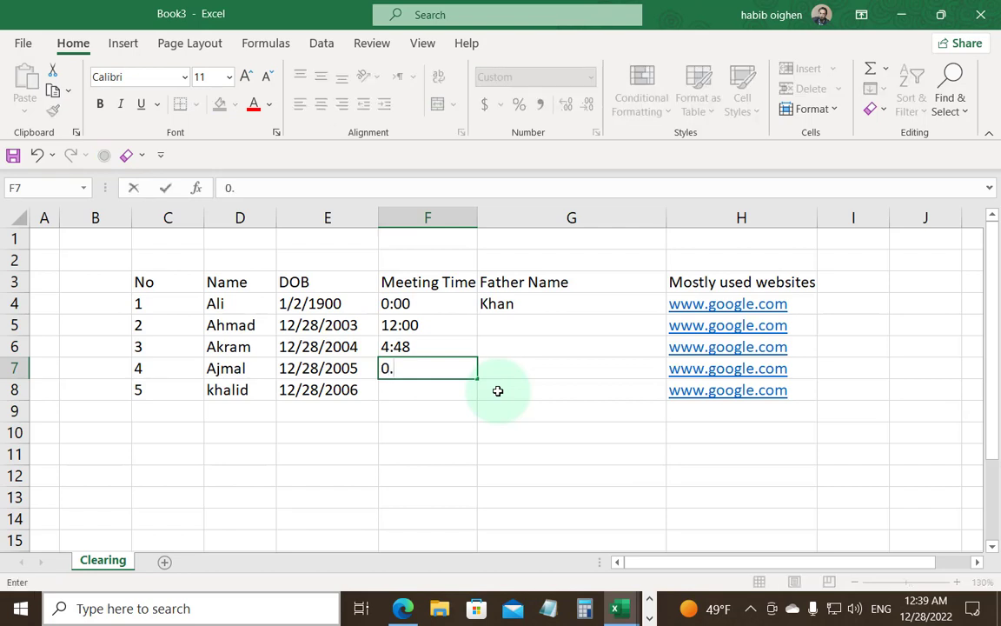
{"action": "key", "text": "Return"}
{"action": "type", "text": "0.3"}
{"action": "key", "text": "Return"}
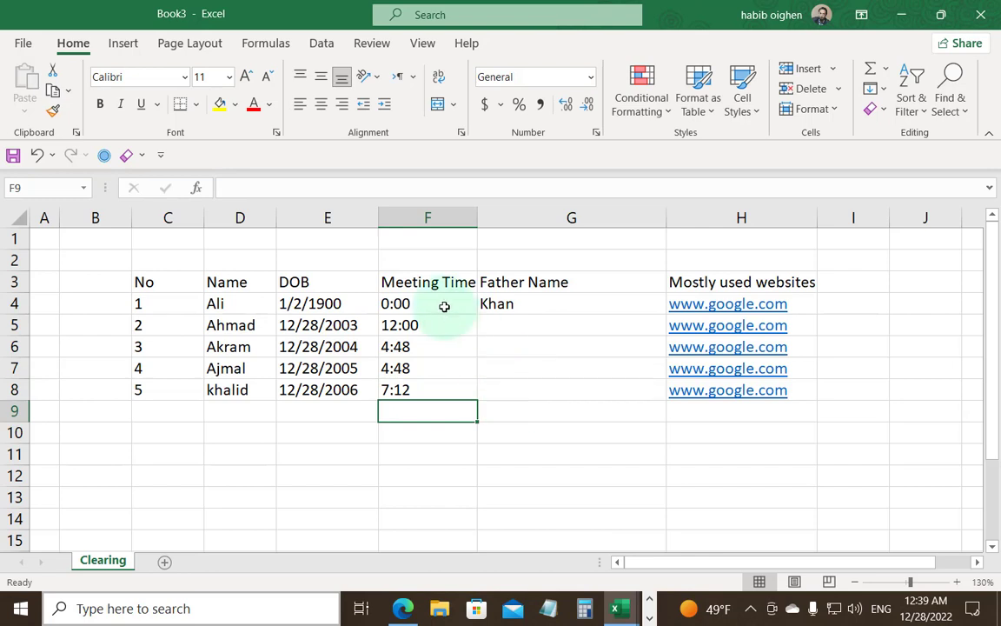
{"action": "left_click_drag", "start_coordinate": [444, 306], "coordinate": [445, 384]}
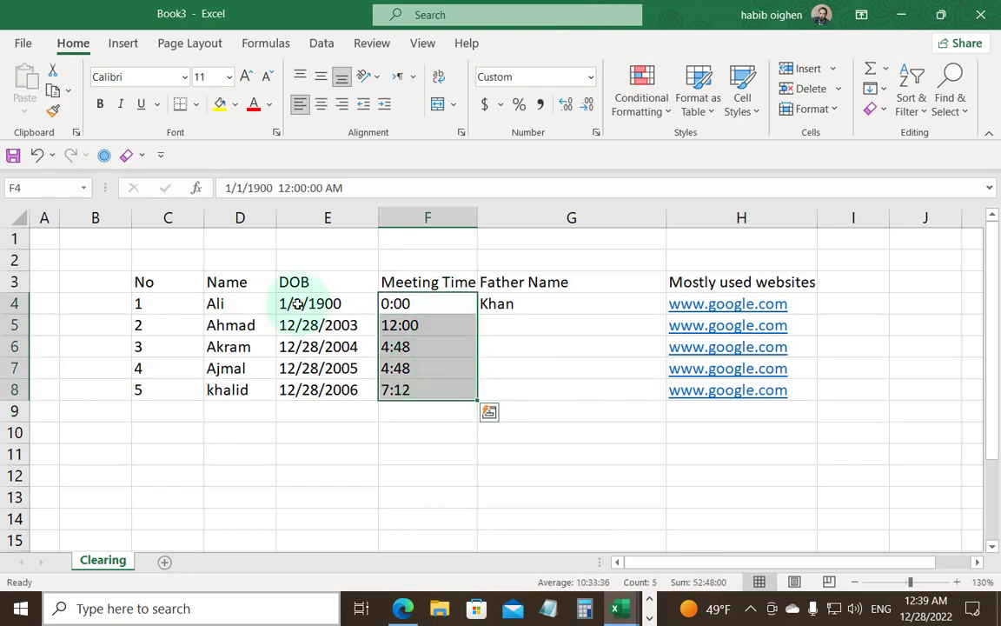
{"action": "left_click_drag", "start_coordinate": [297, 304], "coordinate": [319, 393]}
{"action": "left_click", "coordinate": [141, 156]}
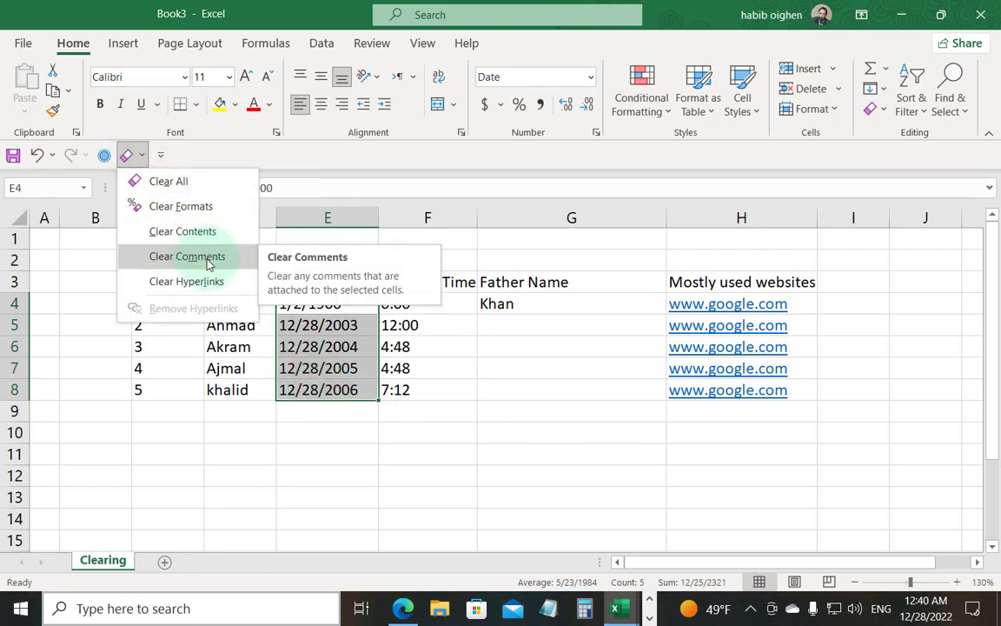
{"action": "left_click", "coordinate": [329, 356]}
Add the comment "He is a CEO" to the first entry in the Name column, cell D4.
{"action": "left_click", "coordinate": [231, 299]}
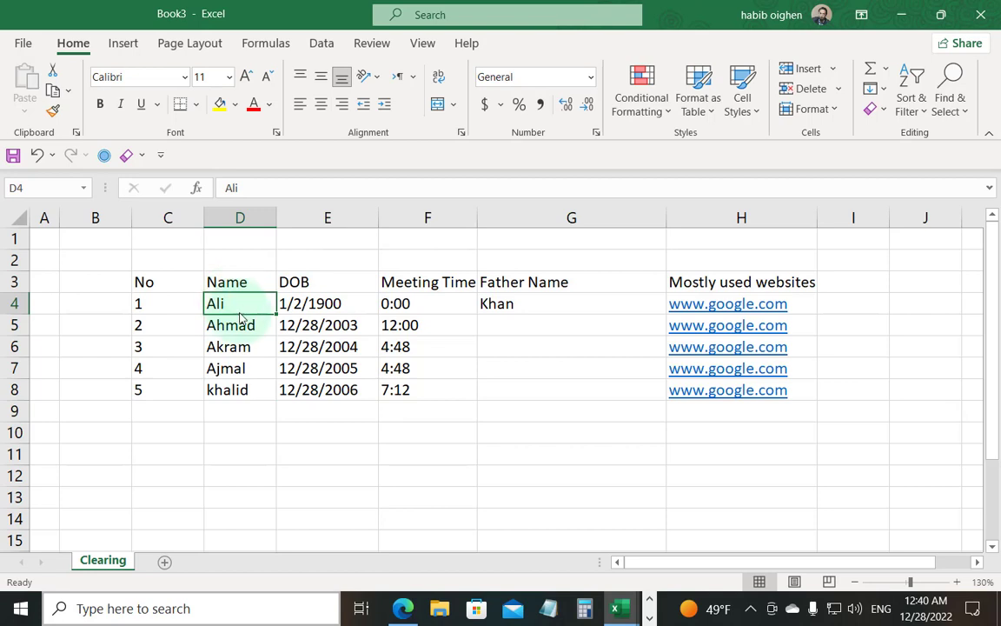
{"action": "right_click", "coordinate": [240, 307]}
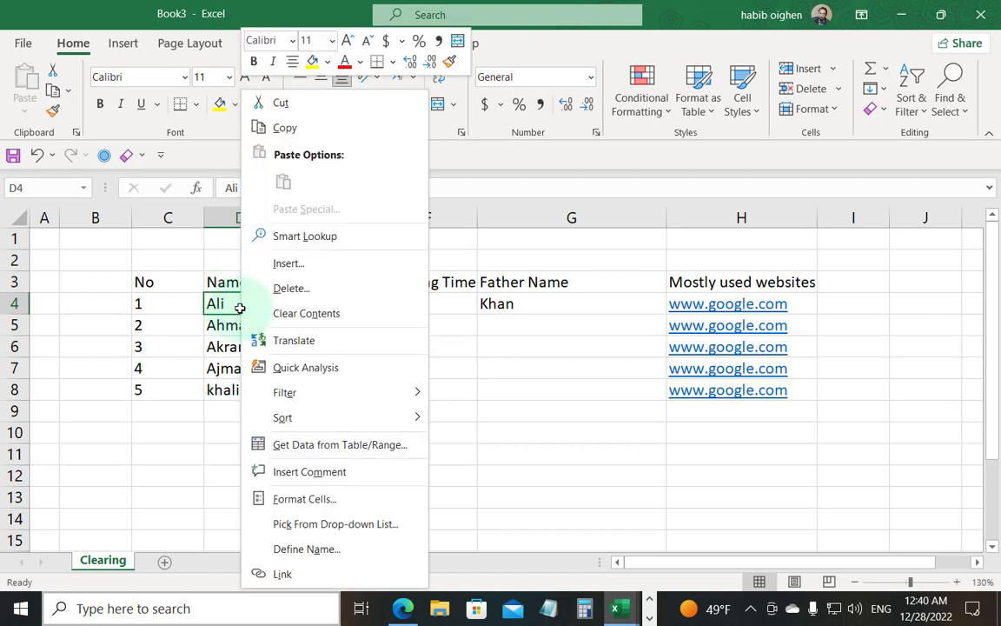
{"action": "left_click", "coordinate": [310, 472]}
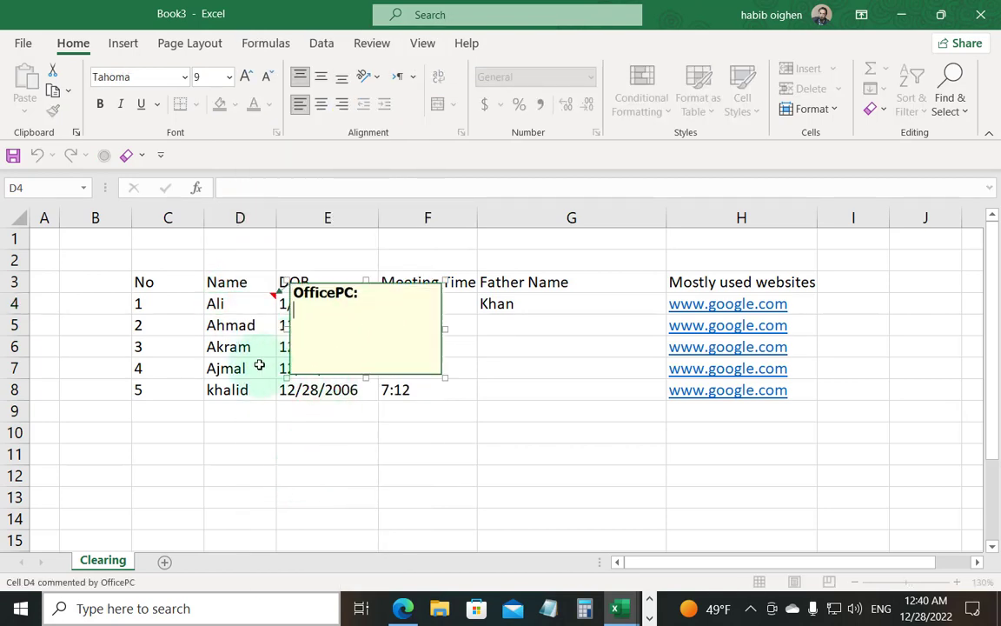
{"action": "type", "text": "He is a CEO"}
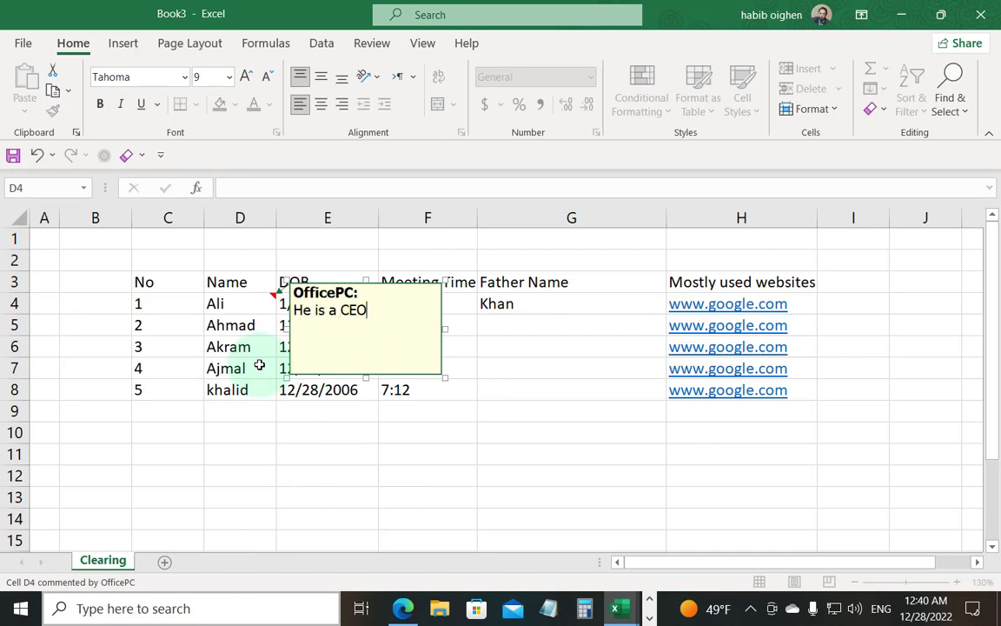
{"action": "key", "text": "Escape"}
Clear only the comment from cell D4, keeping its text.
{"action": "left_click", "coordinate": [261, 302]}
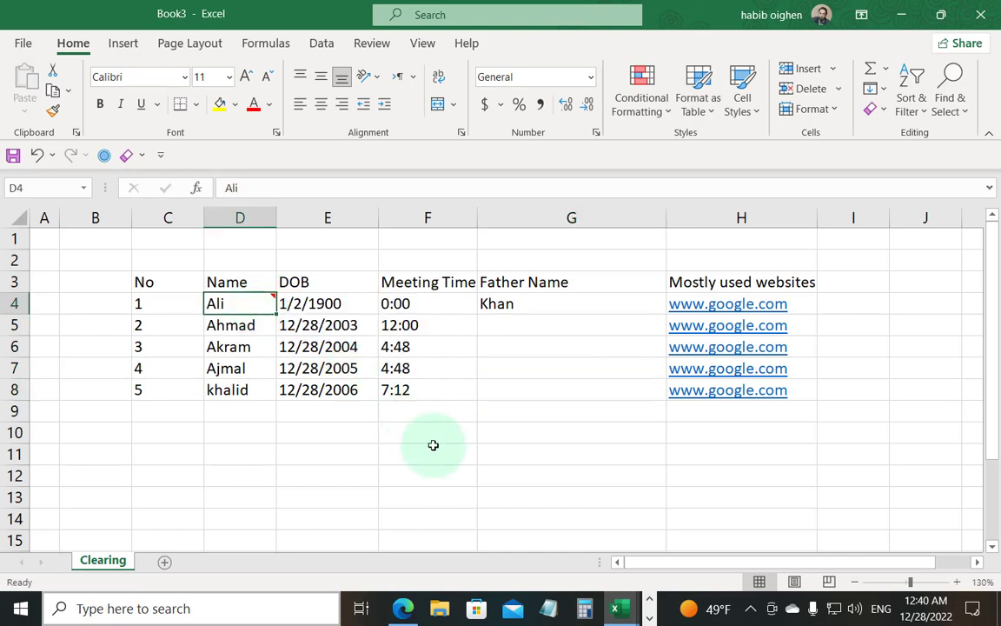
{"action": "left_click", "coordinate": [130, 155]}
{"action": "left_click", "coordinate": [199, 256]}
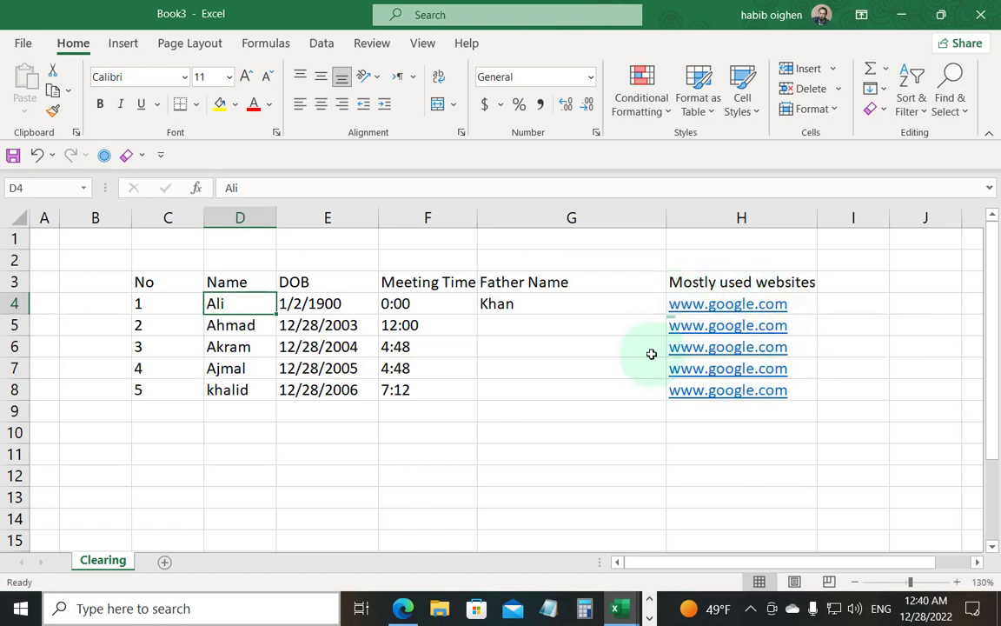
{"action": "left_click", "coordinate": [780, 313]}
{"action": "left_click", "coordinate": [780, 313]}
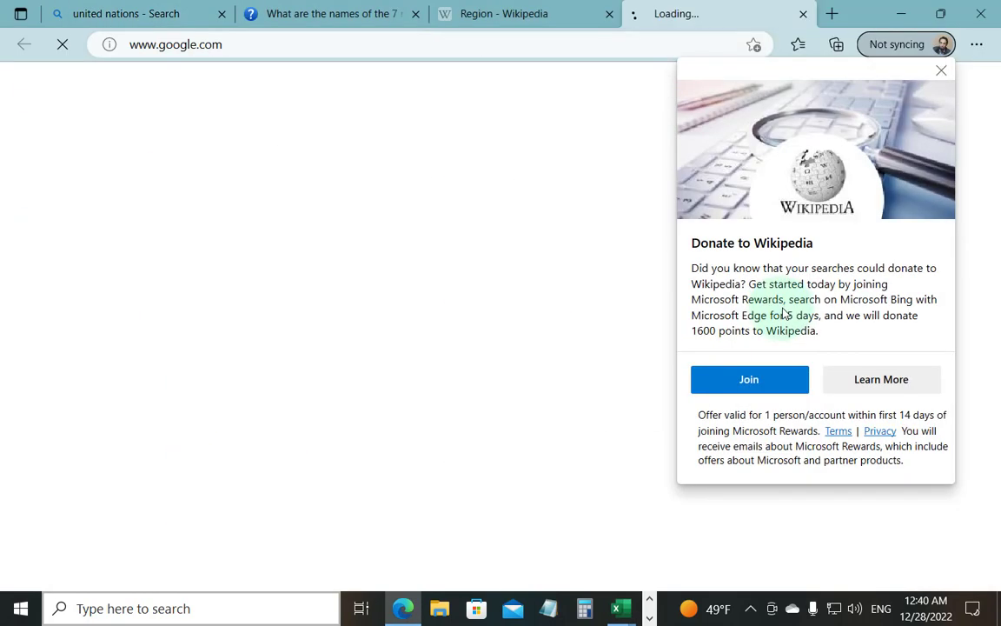
{"action": "left_click", "coordinate": [909, 13]}
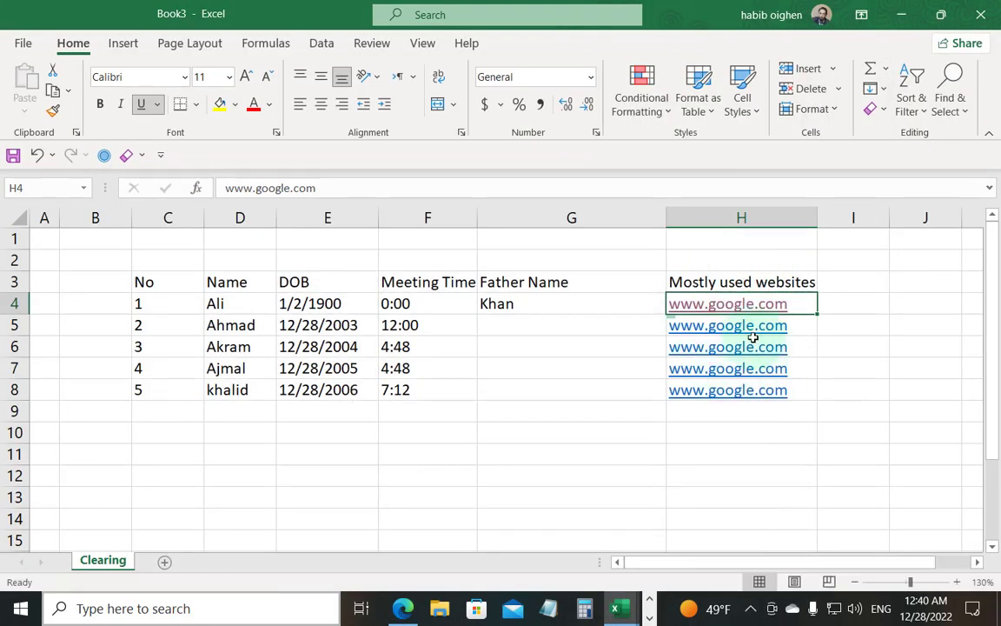
Clear the hyperlinks from the website cells H4:H8, choosing the option to clear both hyperlinks and formats.
{"action": "left_click_drag", "start_coordinate": [798, 309], "coordinate": [797, 396]}
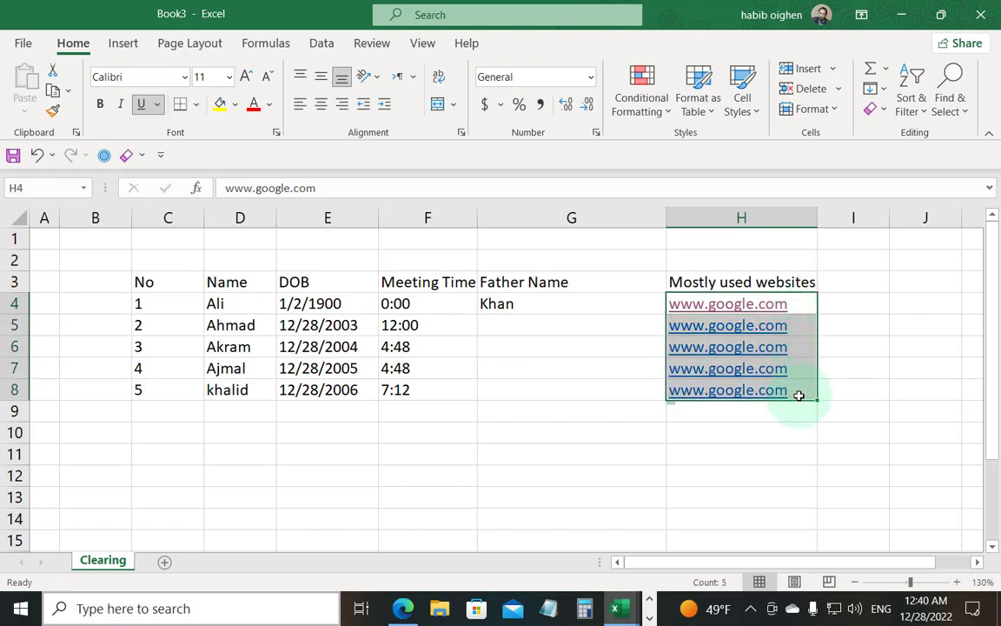
{"action": "left_click", "coordinate": [127, 155]}
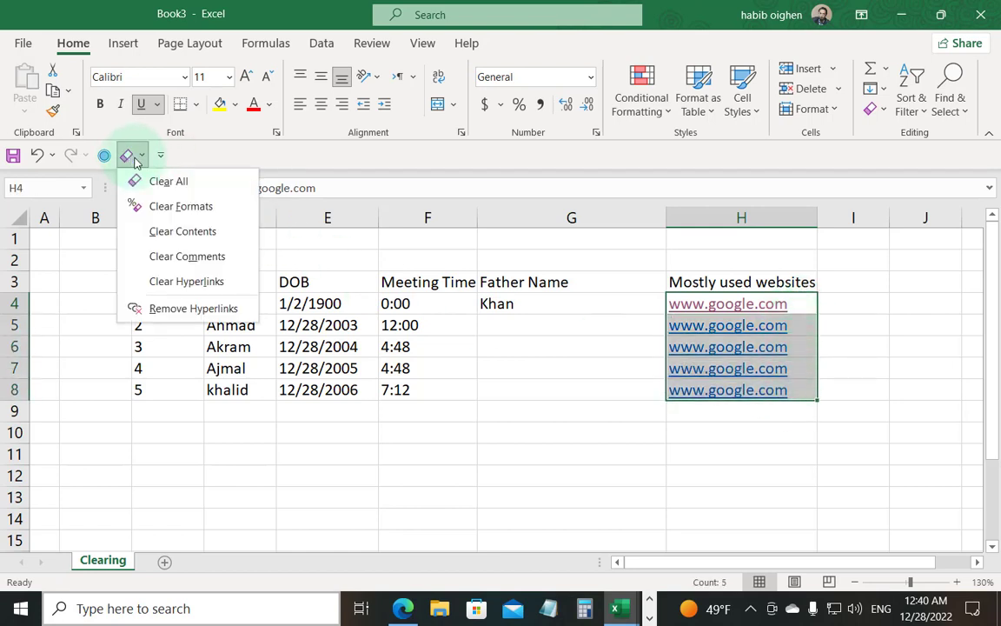
{"action": "left_click", "coordinate": [239, 290]}
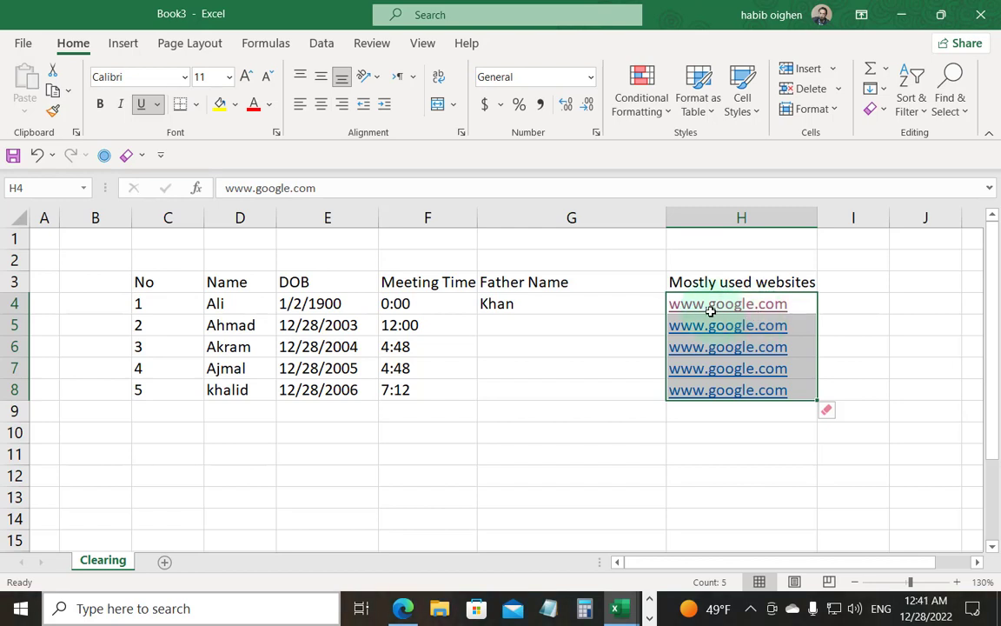
{"action": "left_click", "coordinate": [834, 421]}
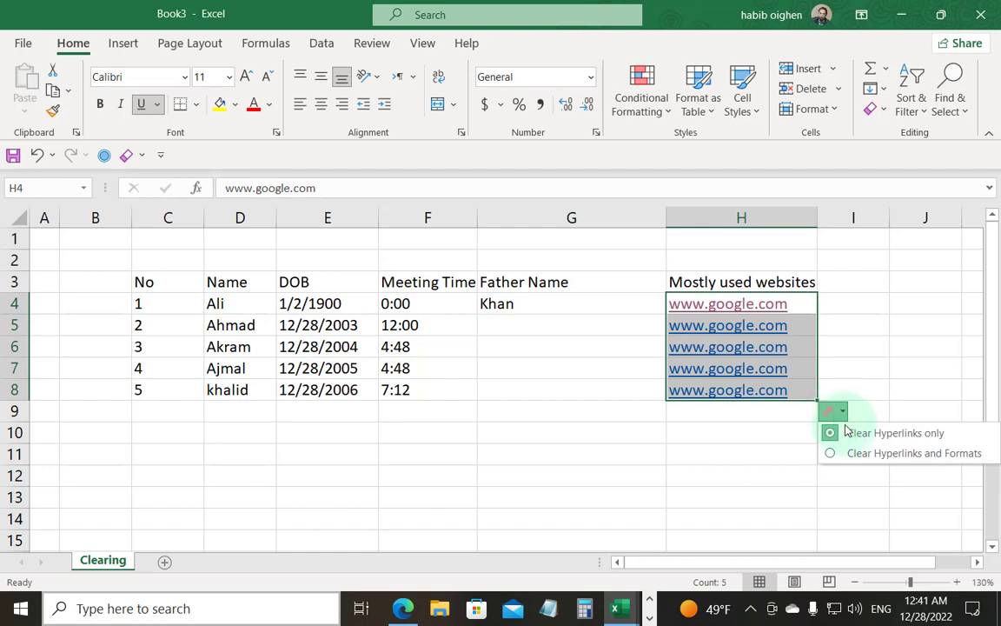
{"action": "left_click", "coordinate": [918, 459]}
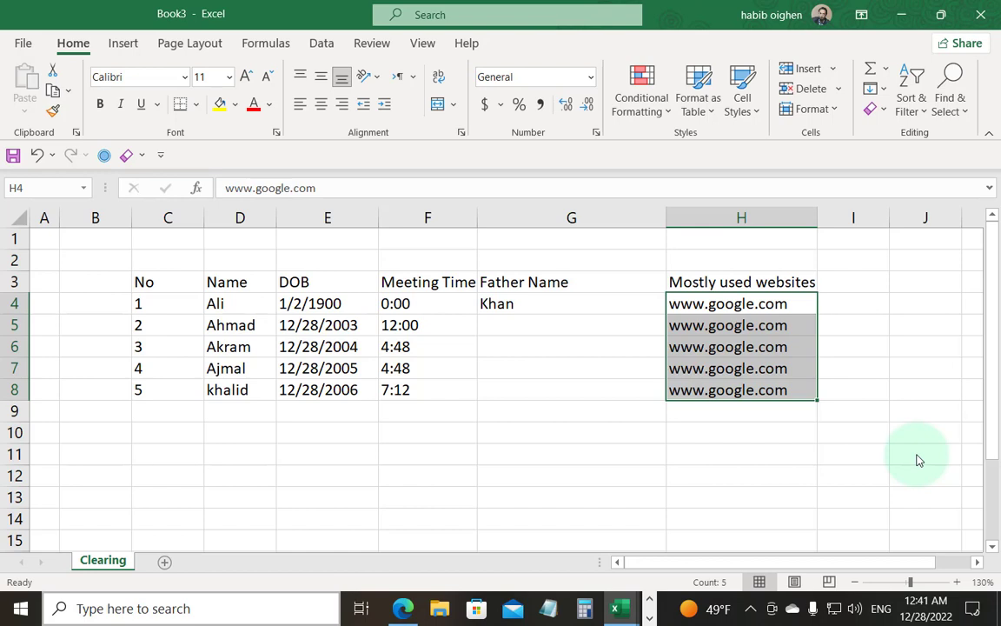
Undo the hyperlink and format clearing on H4:H8, and apply Remove Hyperlinks to the same cells instead.
{"action": "key", "text": "ctrl+z"}
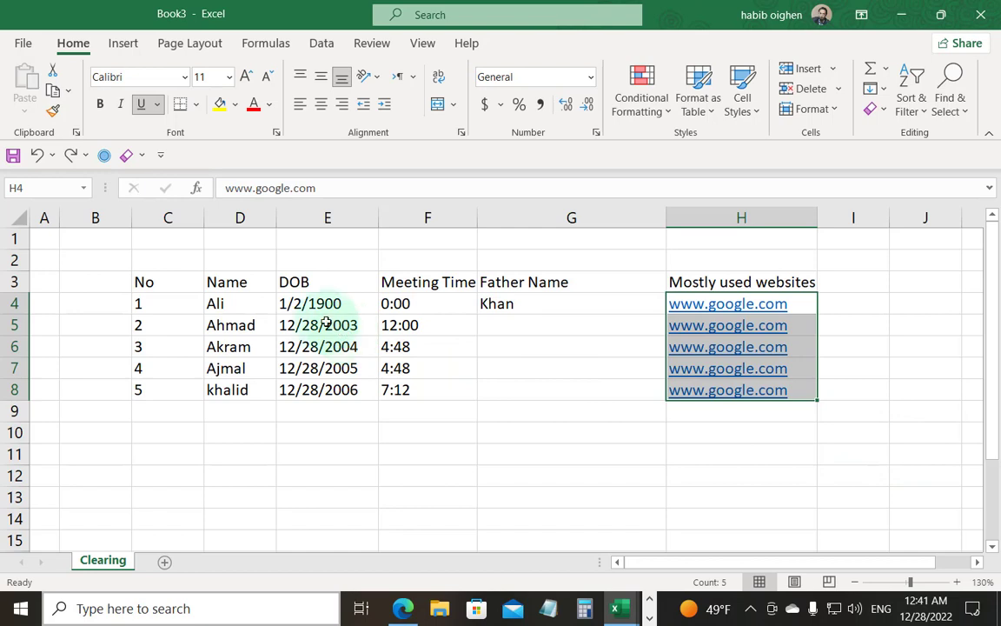
{"action": "left_click", "coordinate": [140, 156]}
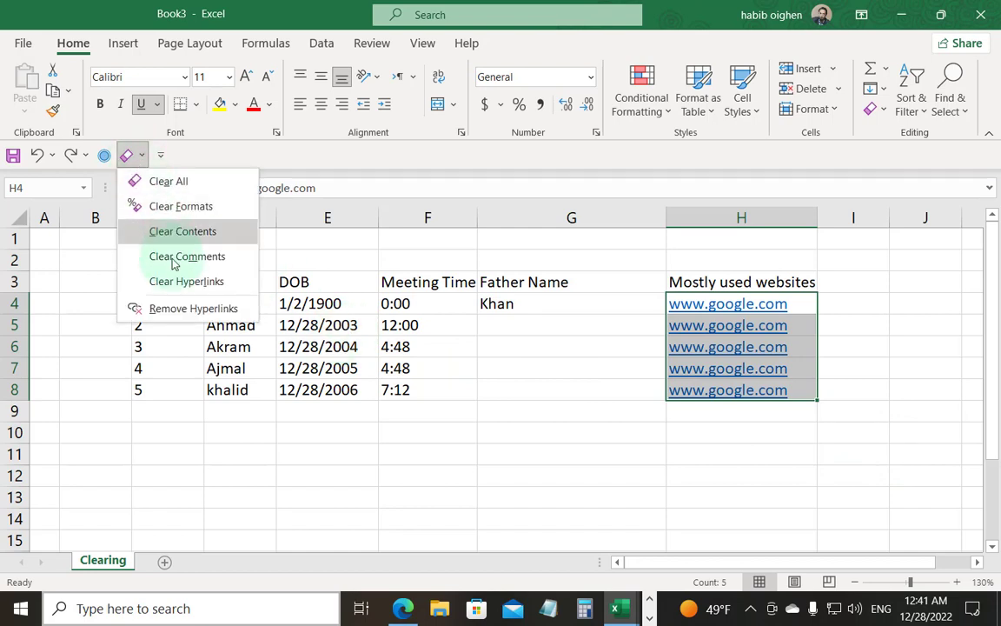
{"action": "left_click", "coordinate": [198, 311]}
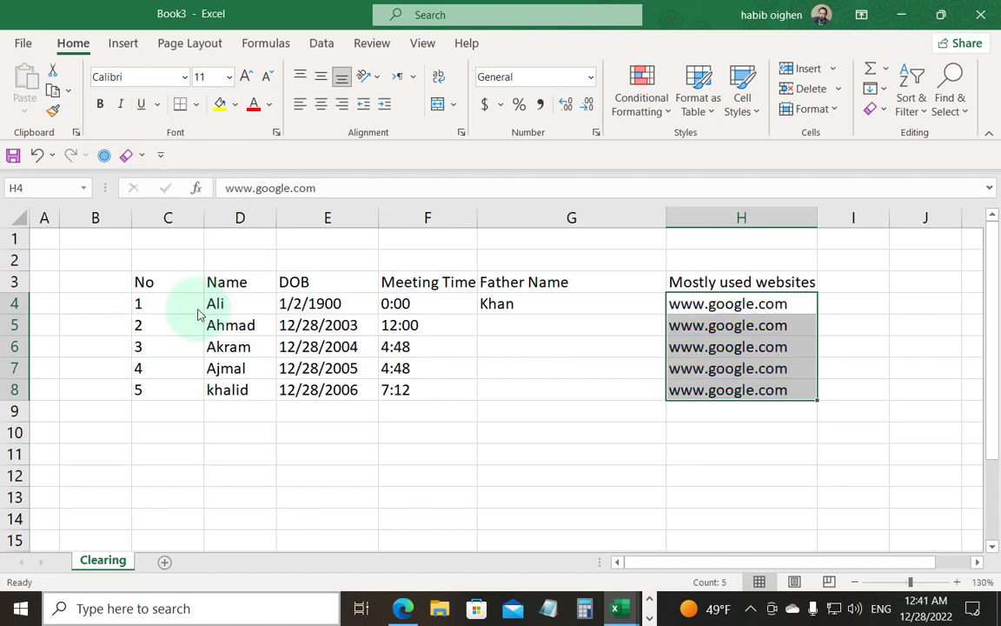